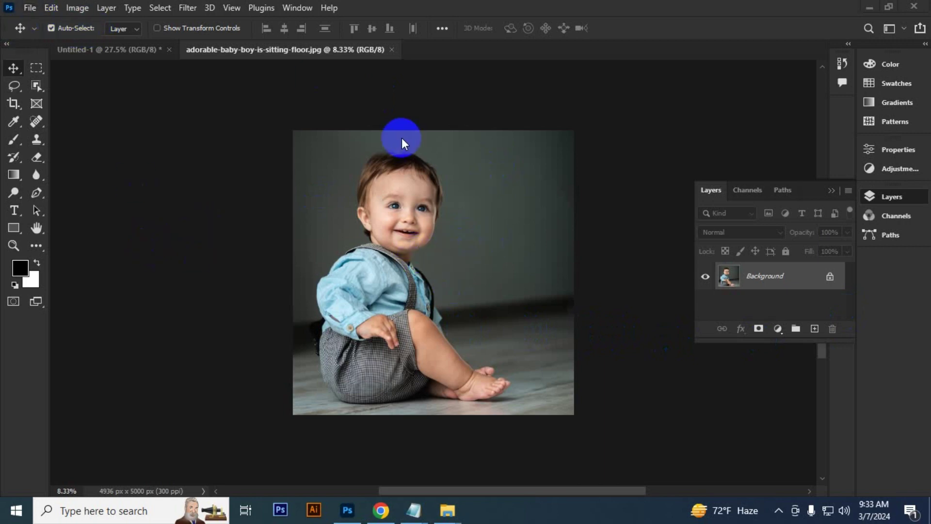
# Unlock the baby photo's Background layer as Layer 0, then switch to the blank Untitled-1 canvas.
pyautogui.click(51, 8)
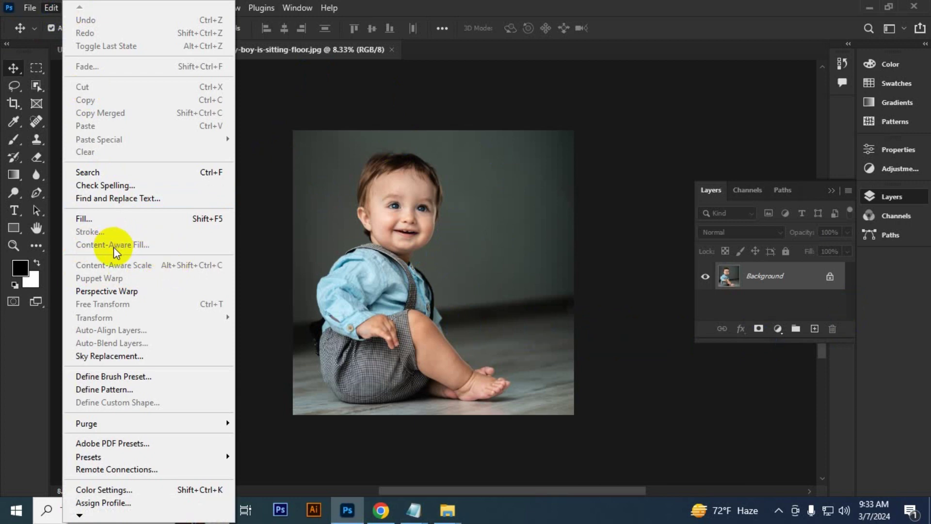
pyautogui.click(487, 267)
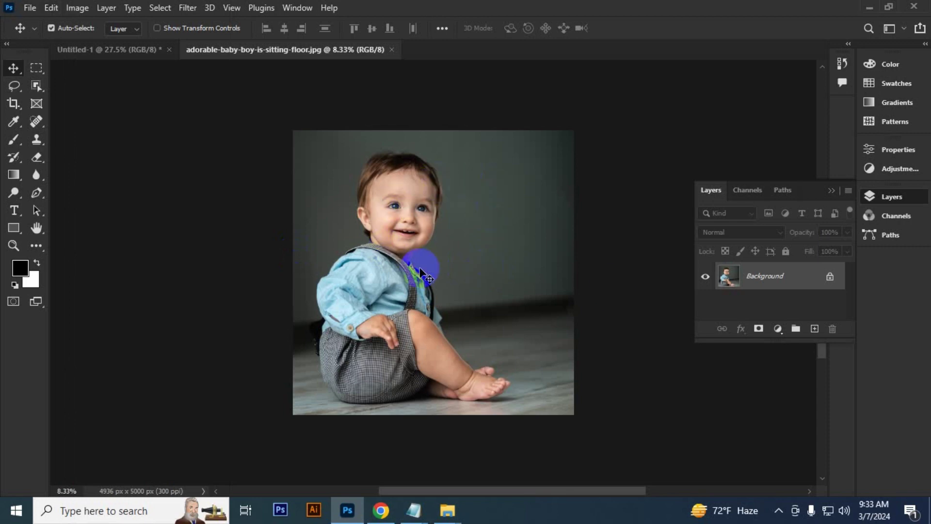
pyautogui.click(829, 278)
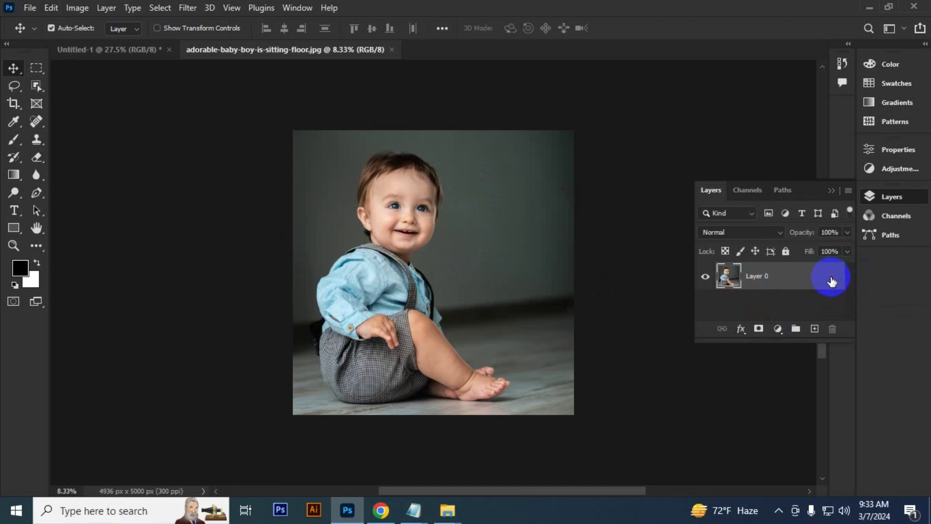
pyautogui.click(52, 10)
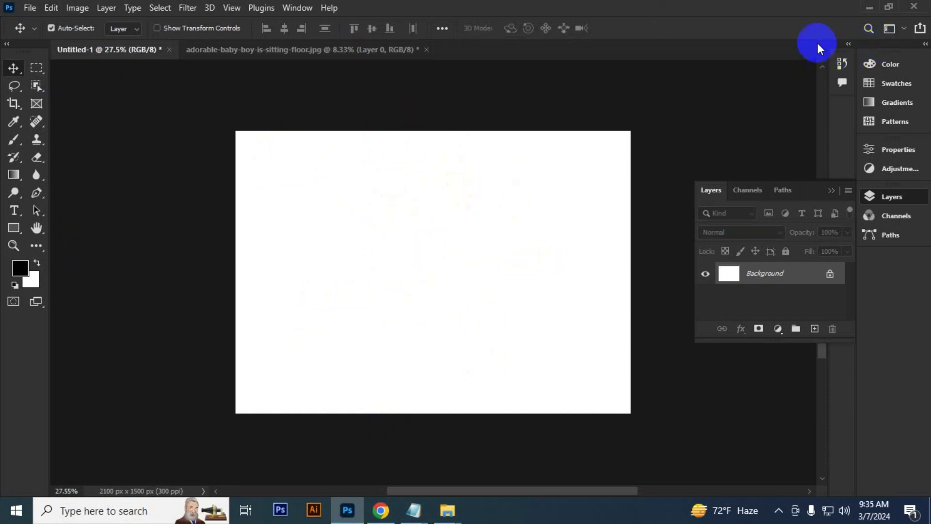
# Place the baby photo file from the desktop onto Untitled-1 as its own layer.
pyautogui.click(868, 10)
pyautogui.moveTo(331, 25); pyautogui.dragTo(408, 451)
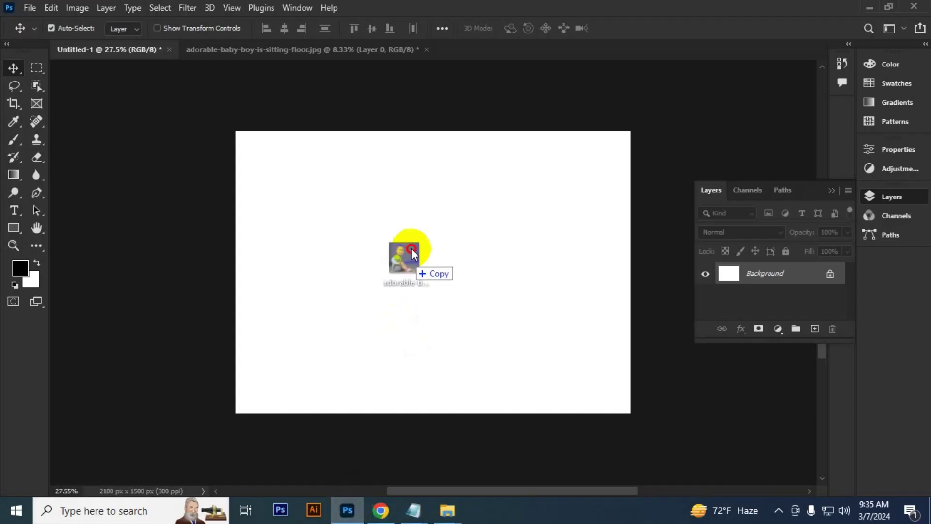
pyautogui.moveTo(354, 502); pyautogui.dragTo(411, 249)
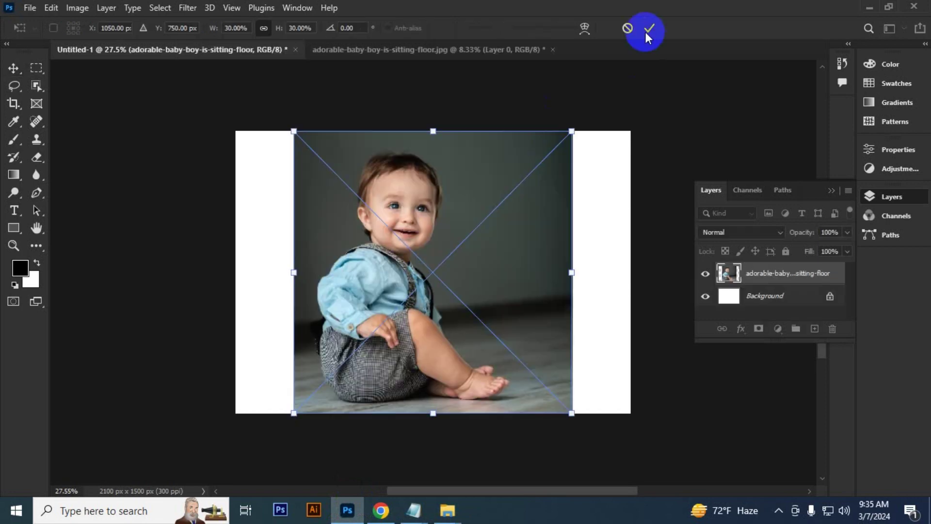
pyautogui.click(646, 30)
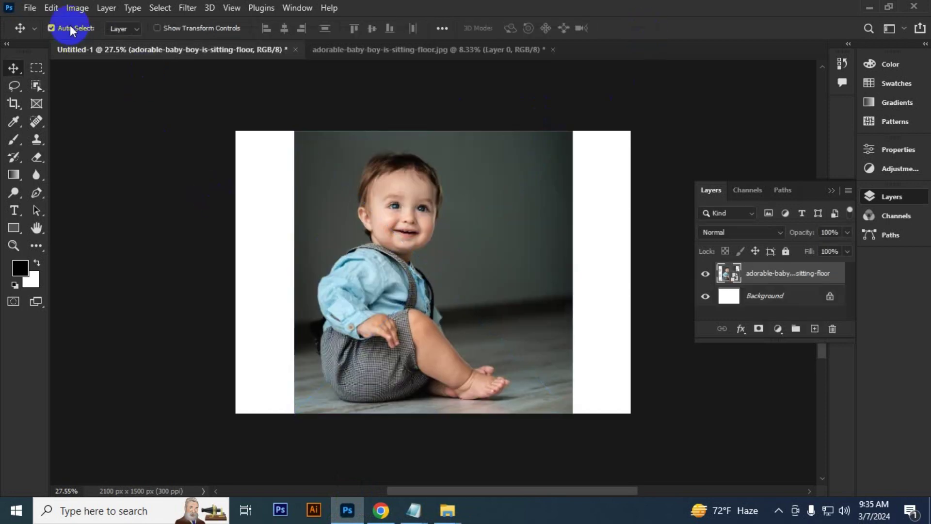
pyautogui.click(53, 9)
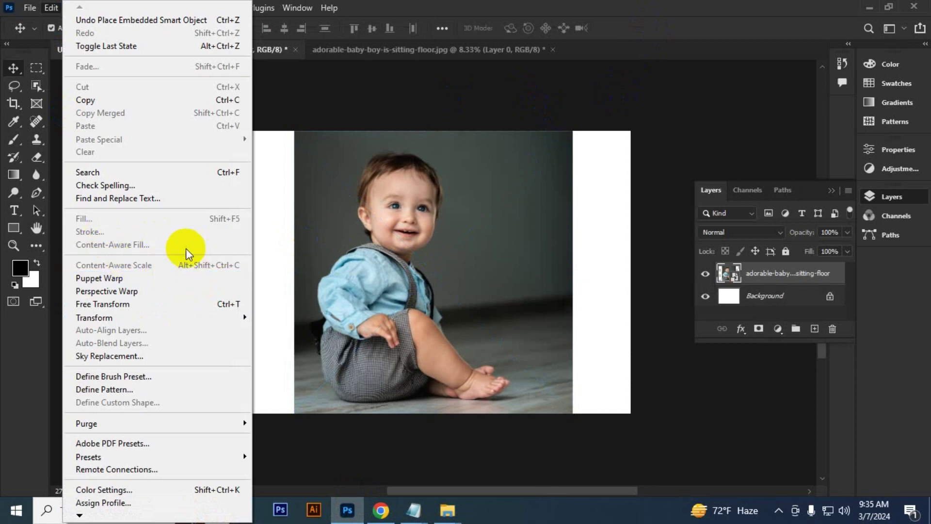
pyautogui.click(753, 272)
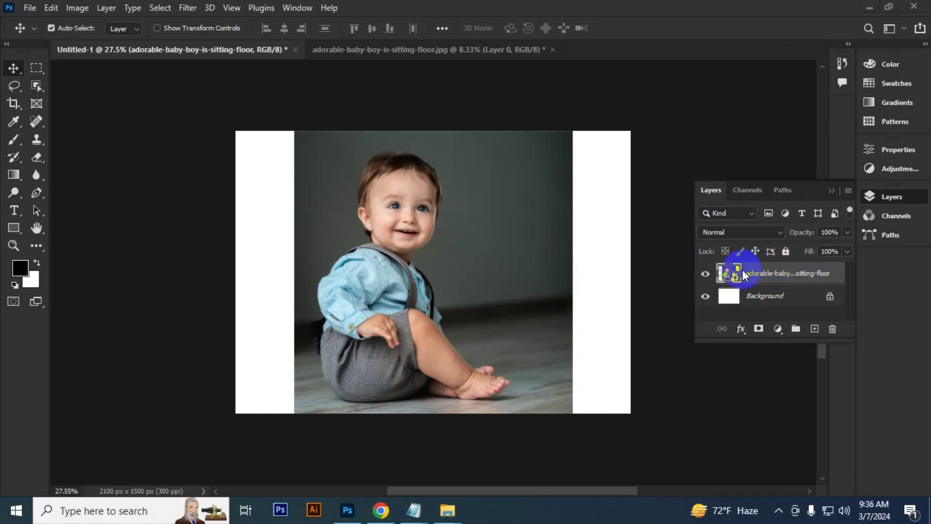
# Rasterize the placed baby photo layer into a plain pixel layer.
pyautogui.rightClick(799, 273)
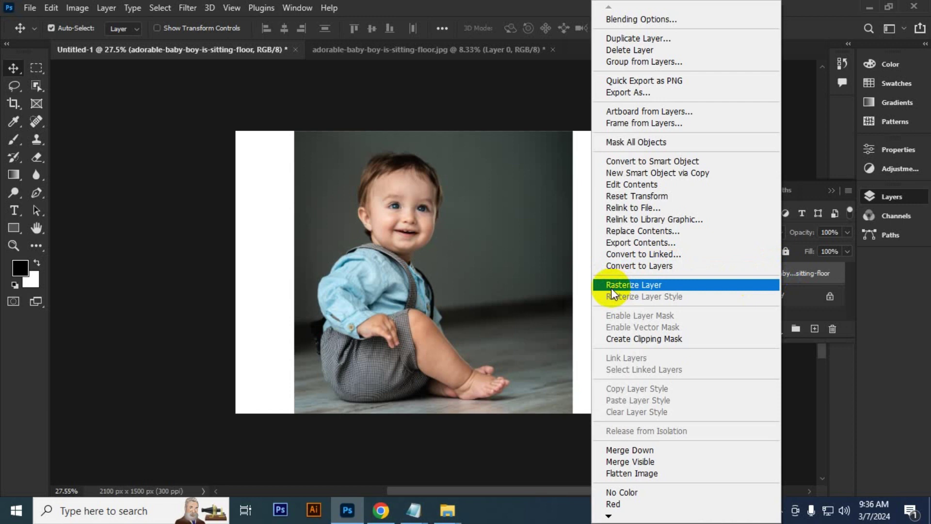
pyautogui.click(675, 284)
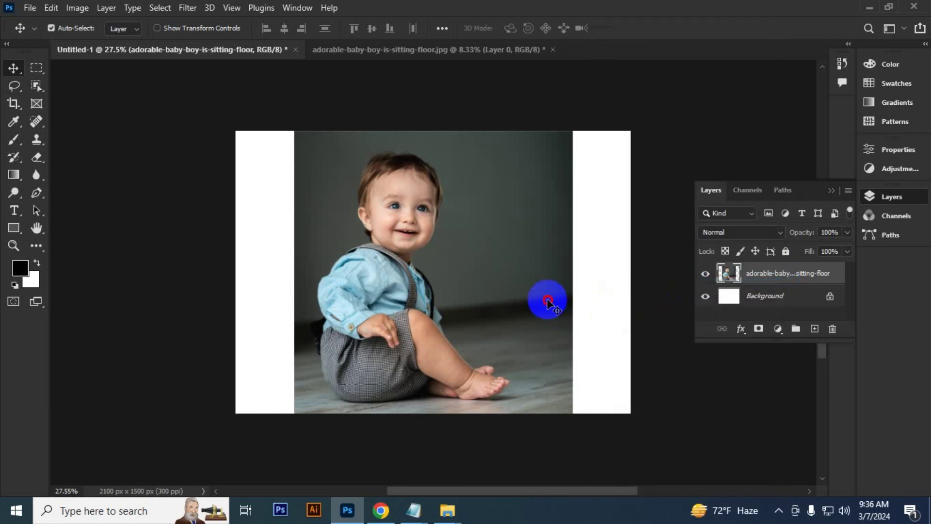
pyautogui.click(51, 7)
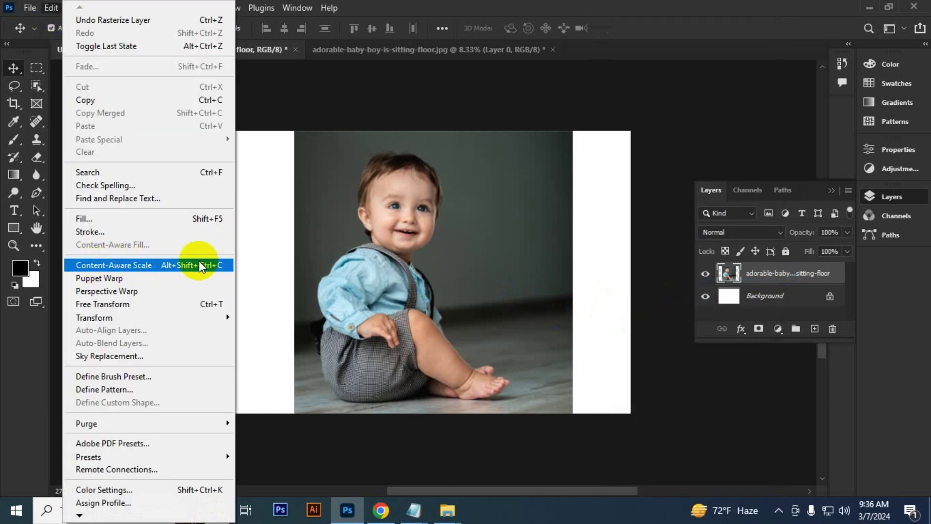
pyautogui.click(112, 267)
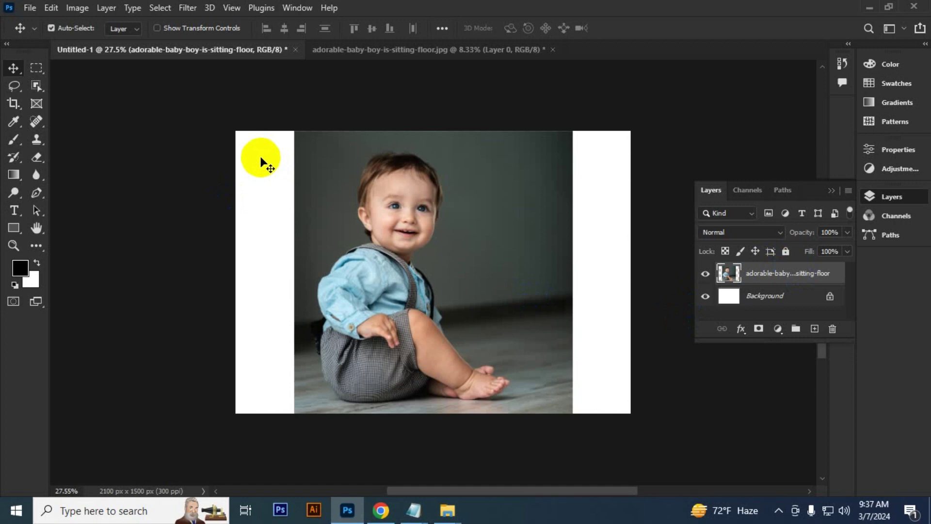
# Content-Aware Scale the baby photo outward on both sides to cover the full canvas width.
pyautogui.click(49, 10)
pyautogui.click(143, 267)
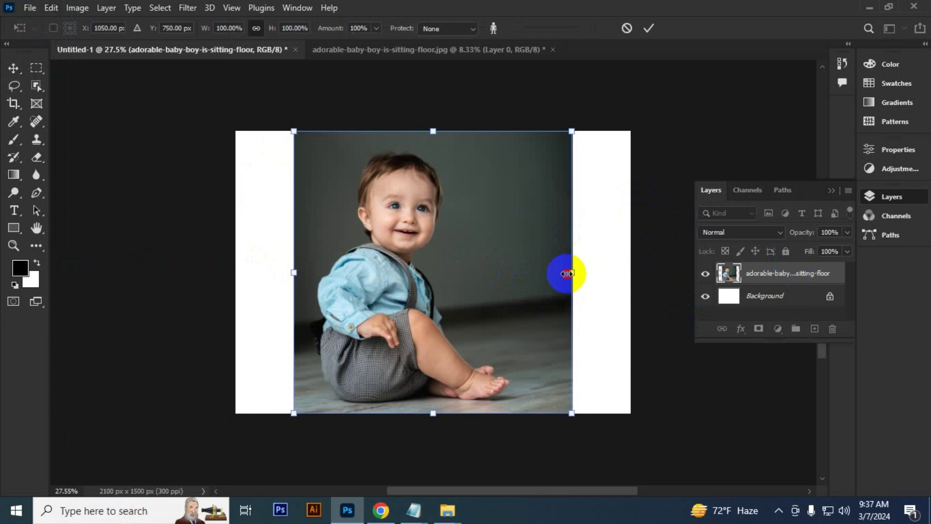
pyautogui.moveTo(568, 274)
pyautogui.mouseDown()
pyautogui.moveTo(514, 270)
pyautogui.moveTo(538, 273)
pyautogui.mouseUp()
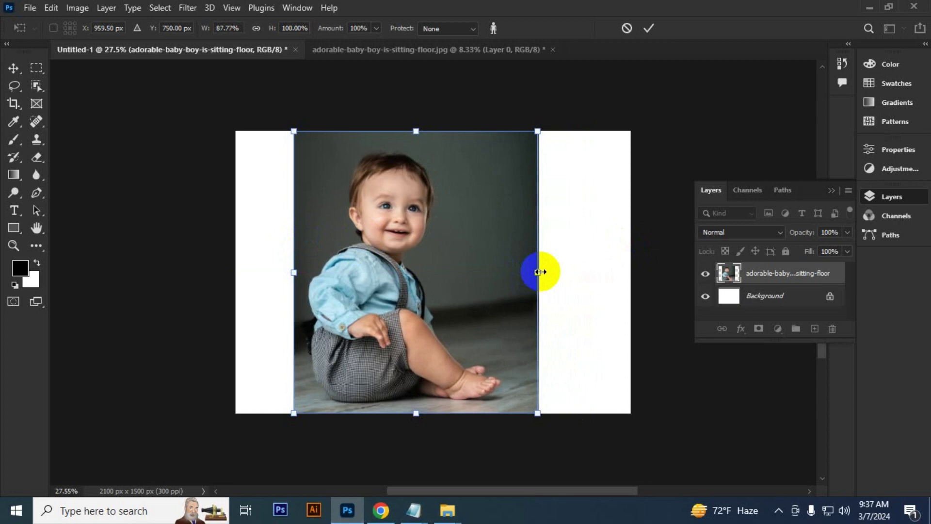
pyautogui.moveTo(539, 272); pyautogui.dragTo(631, 271)
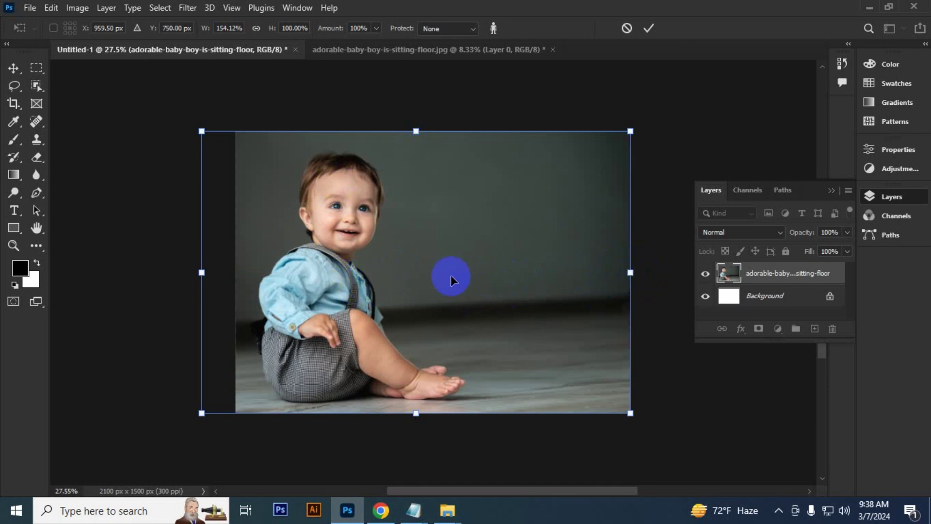
pyautogui.moveTo(451, 280); pyautogui.dragTo(477, 279)
pyautogui.click(648, 28)
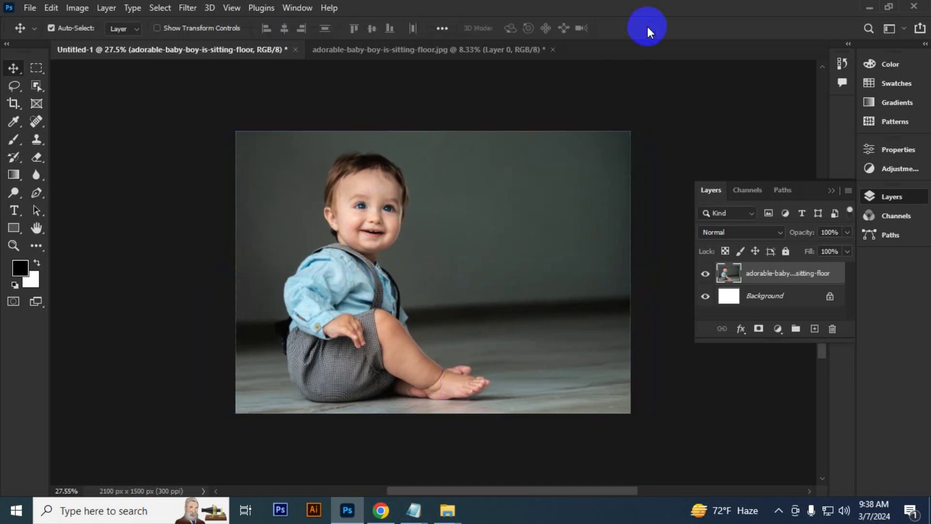